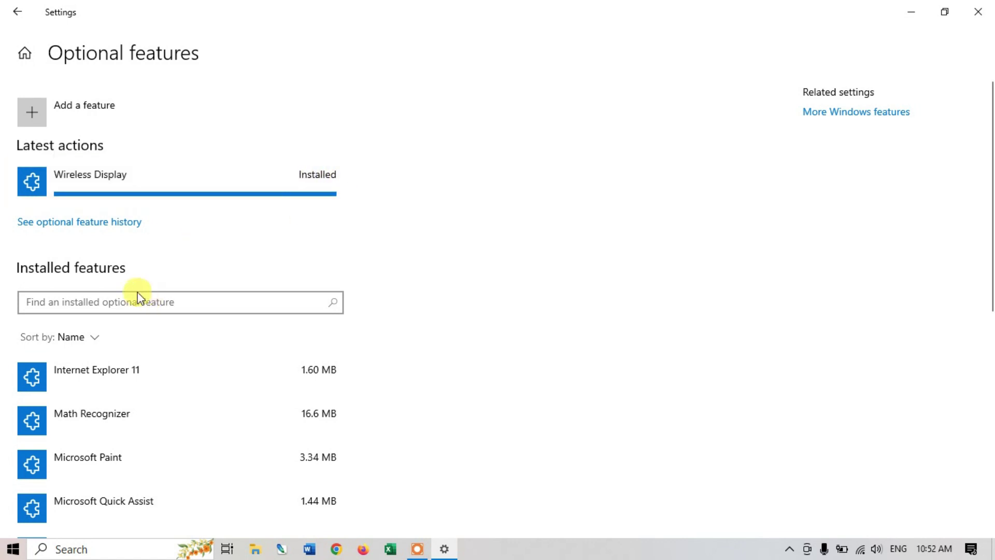
scroll(150, 304, "down", 6)
scroll(155, 306, "down", 2)
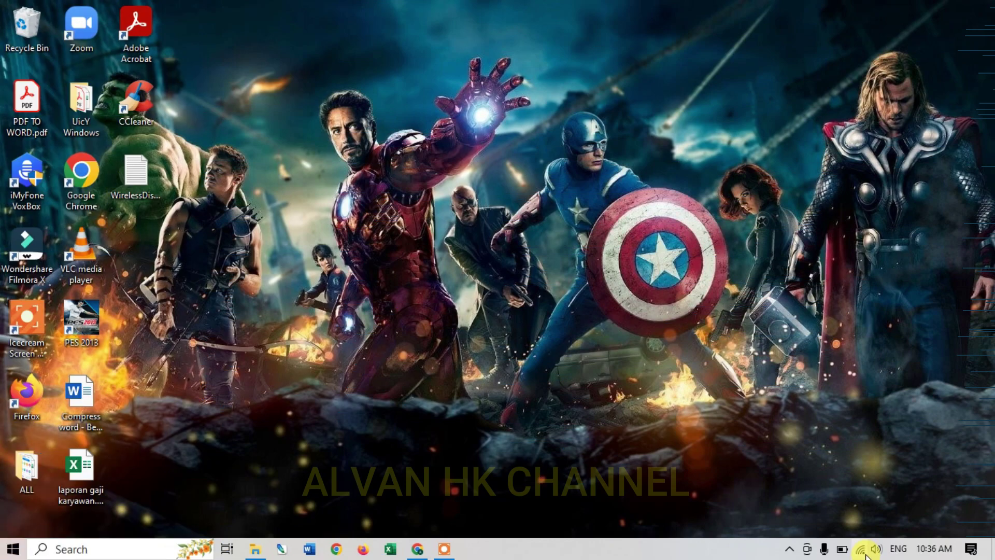
mouse_move(863, 548)
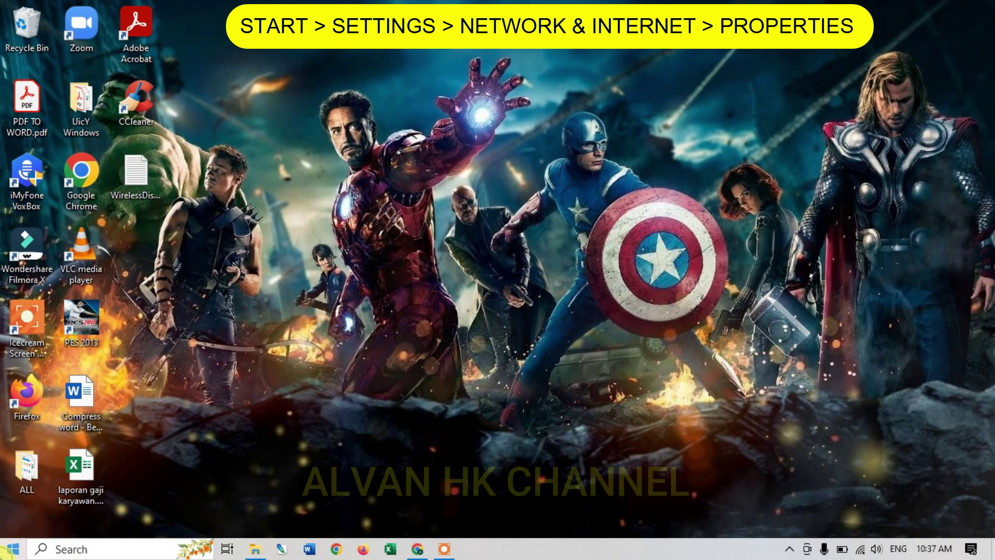
Open the connected Wi-Fi network's properties in Windows Settings and turn off Set as metered connection
left_click(11, 550)
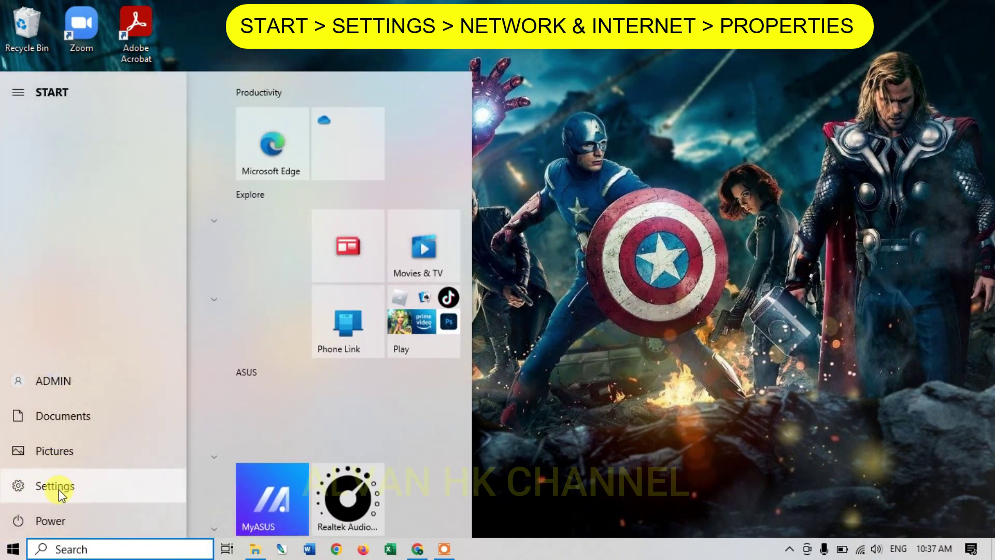
left_click(123, 490)
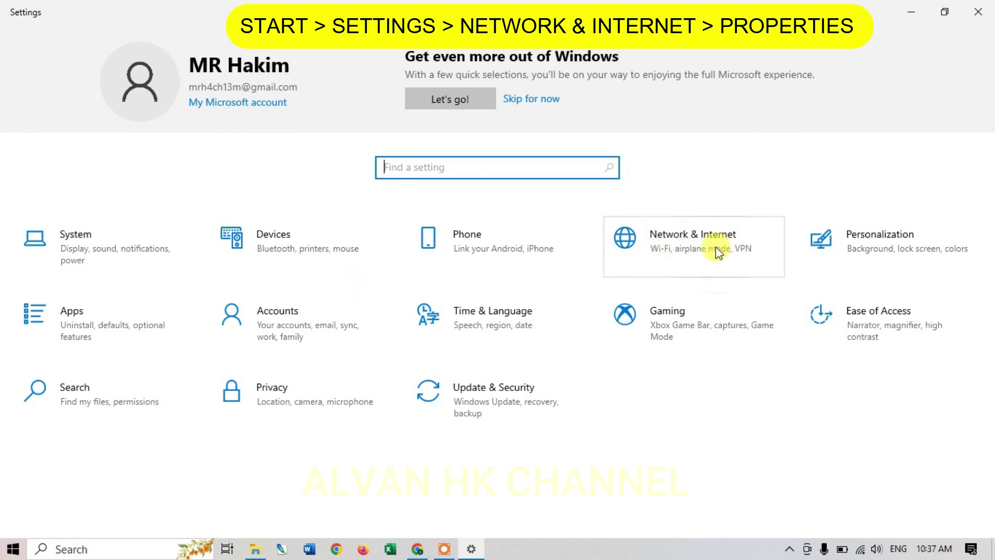
left_click(700, 246)
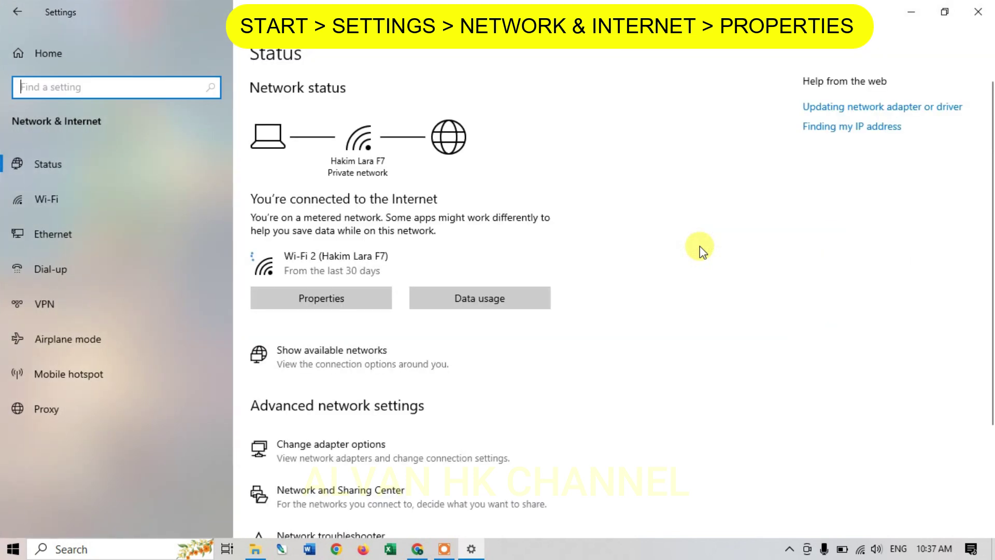
left_click(336, 303)
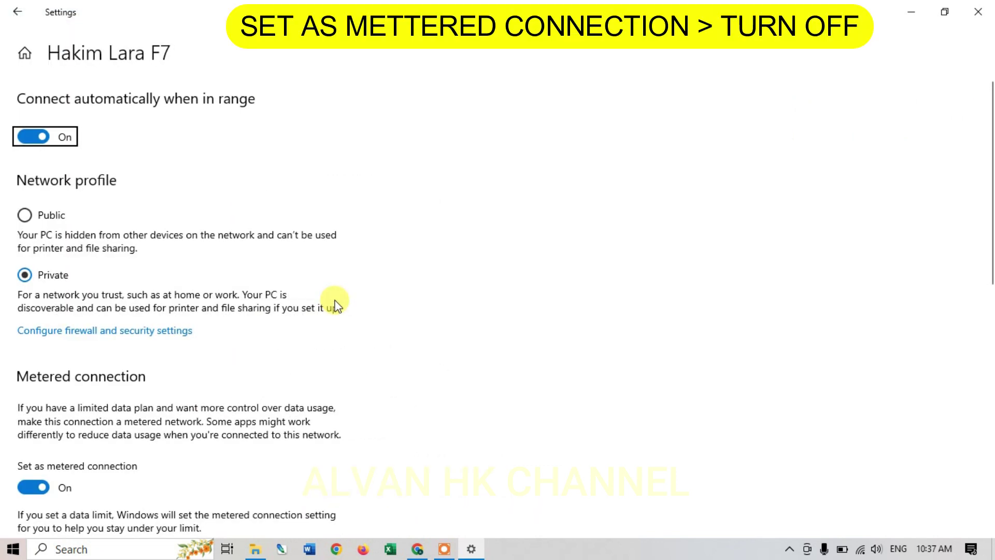
scroll(381, 381, "down", 3)
scroll(382, 383, "down", 3)
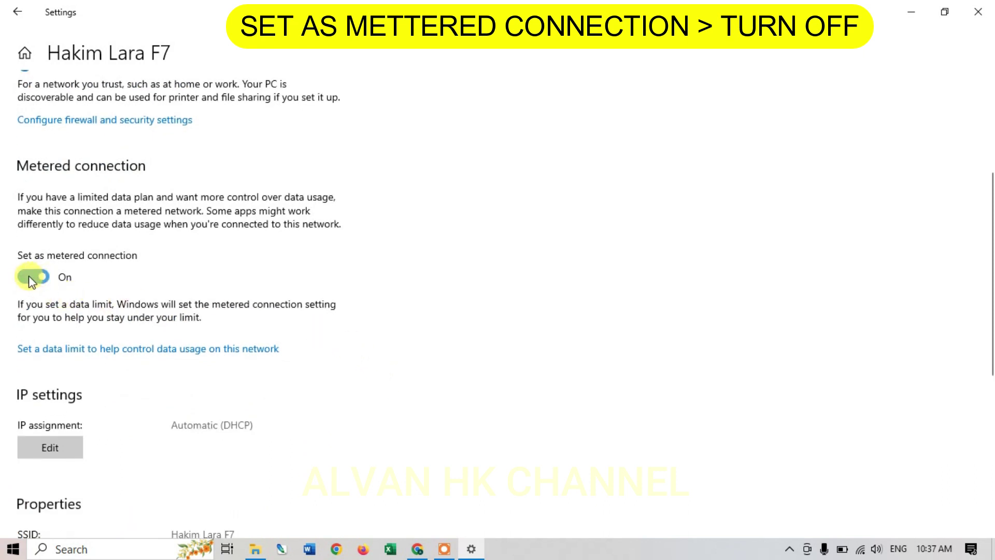
left_click(31, 277)
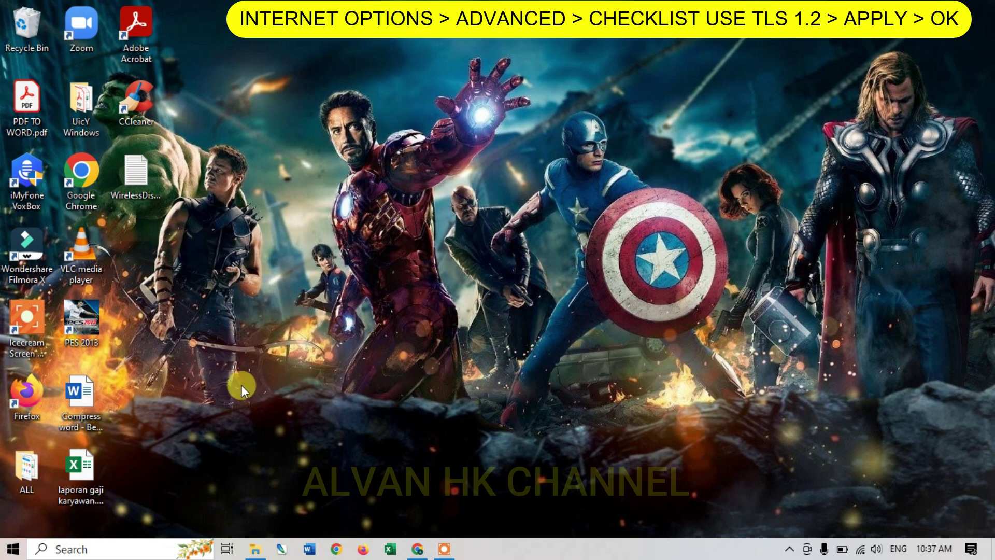
Search Windows for "internet option" and open the Internet Options control panel
left_click(68, 545)
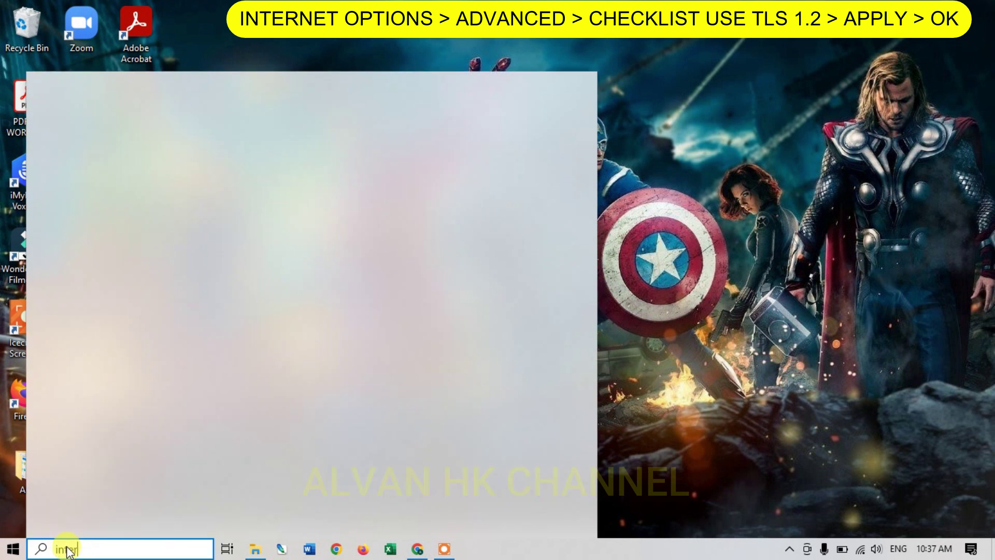
type("internet o")
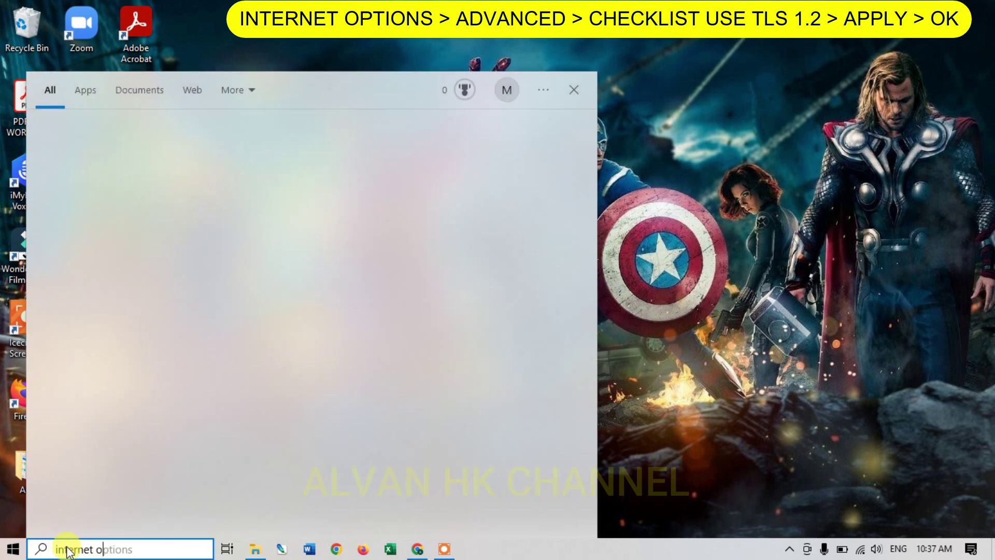
type("ption")
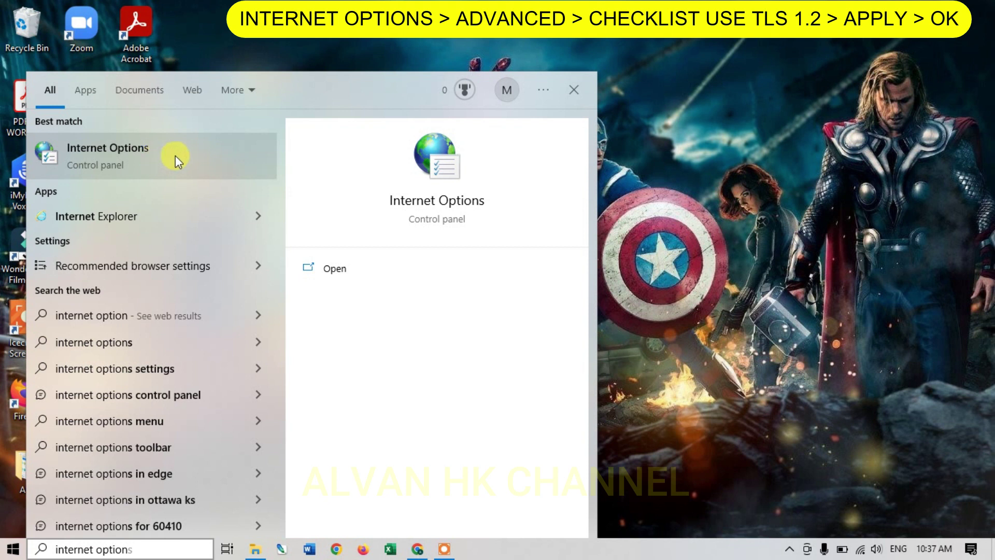
left_click(218, 155)
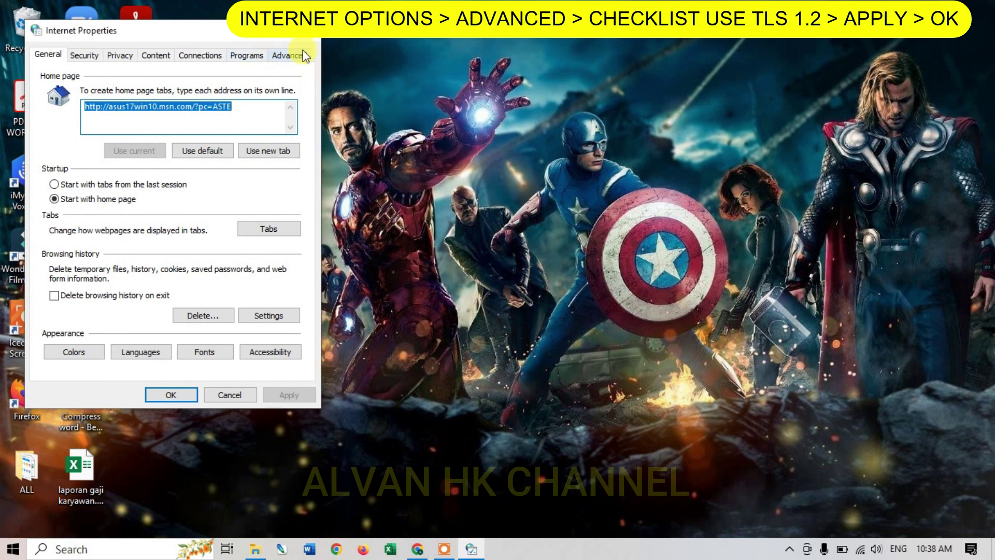
Make sure Use TLS 1.2 is enabled in the advanced internet settings, apply the settings and close the dialog
left_click(282, 57)
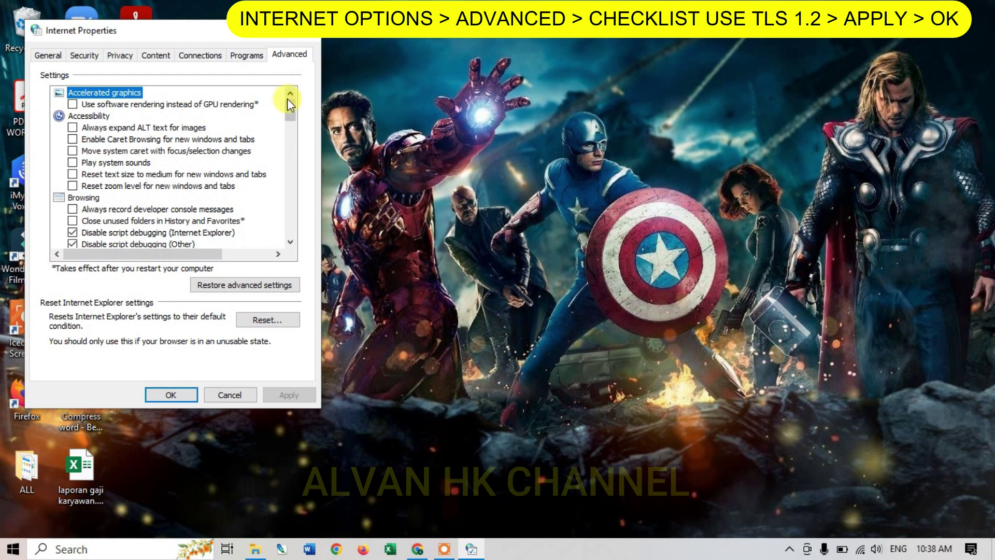
left_click_drag(290, 107, 285, 224)
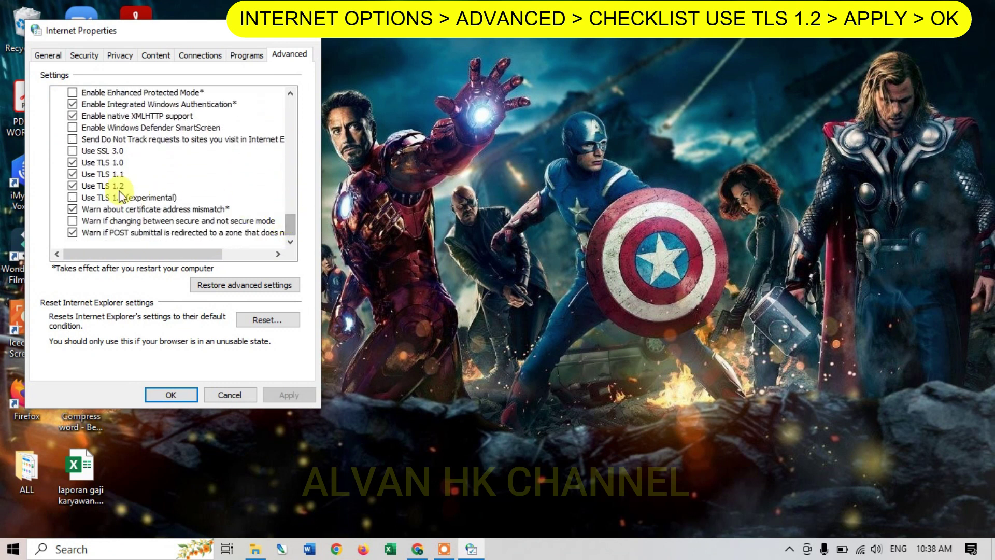
left_click(73, 186)
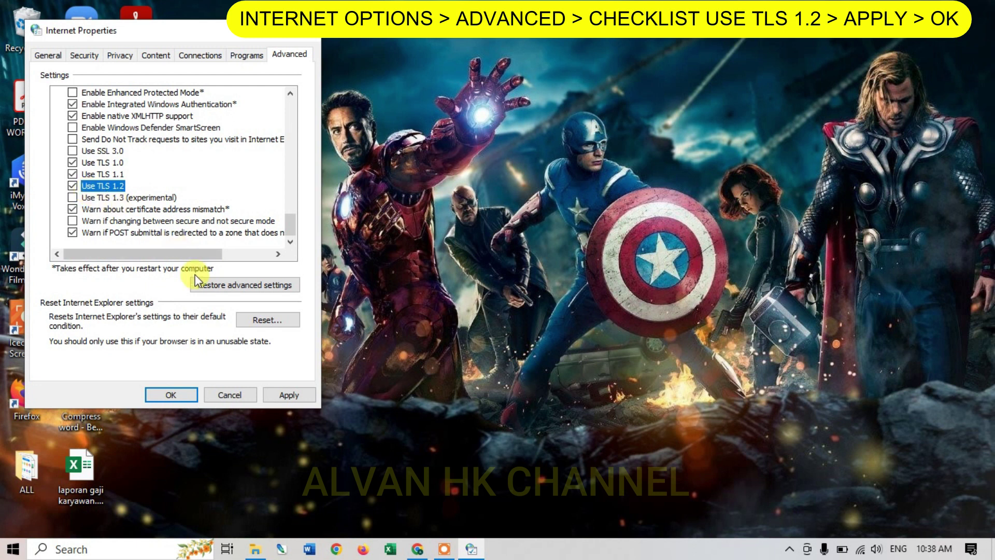
left_click(272, 394)
left_click(179, 394)
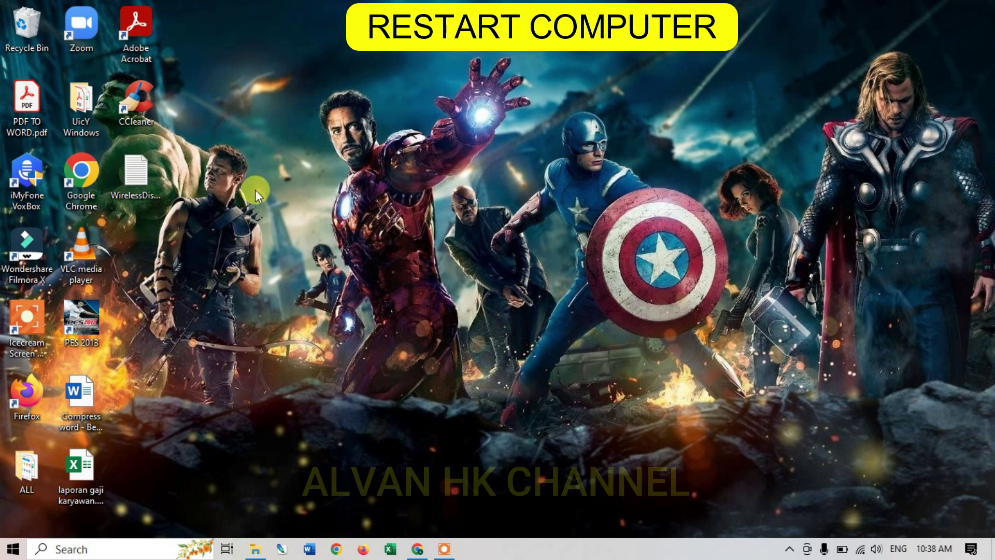
Restart the computer
left_click(10, 554)
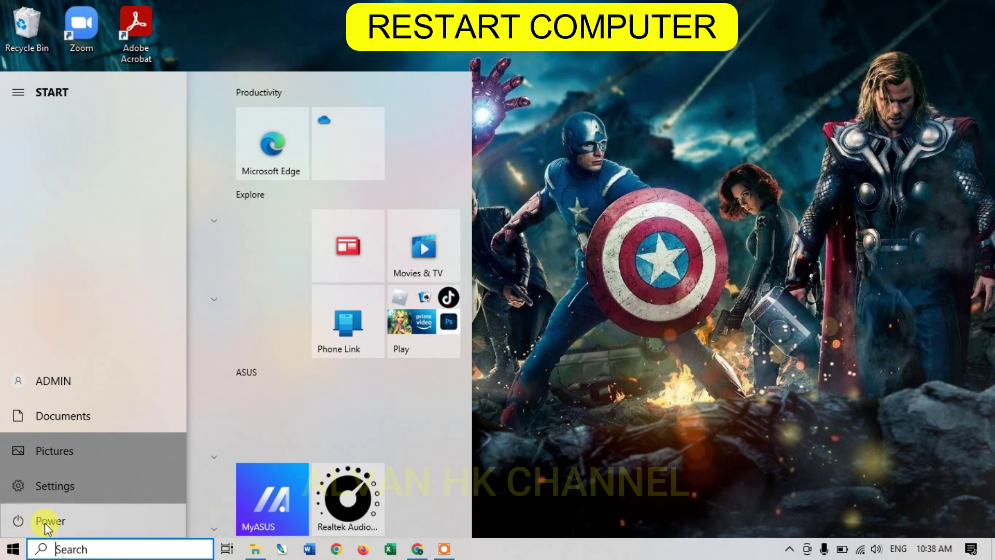
left_click(41, 523)
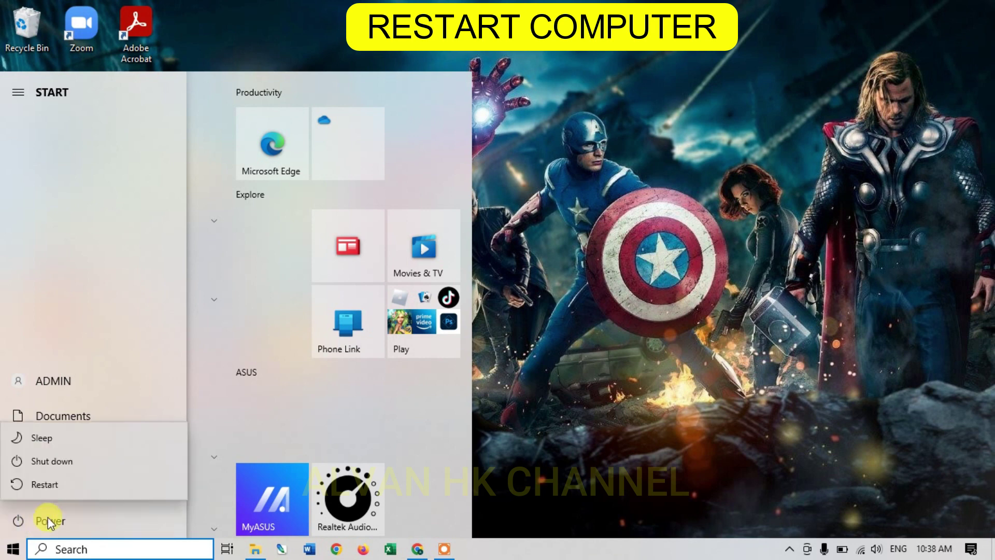
left_click(100, 486)
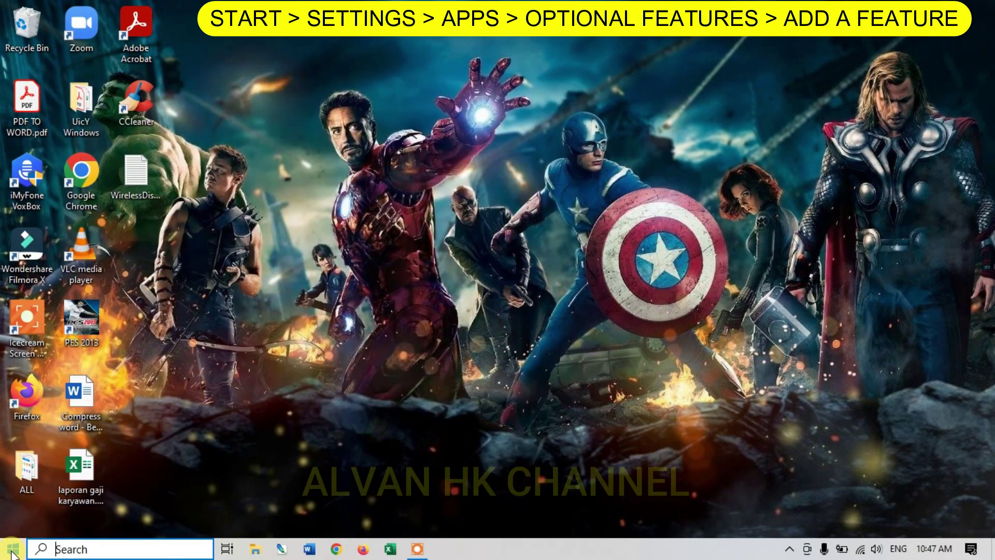
Open the Optional features page within the Apps section of Windows Settings
left_click(12, 553)
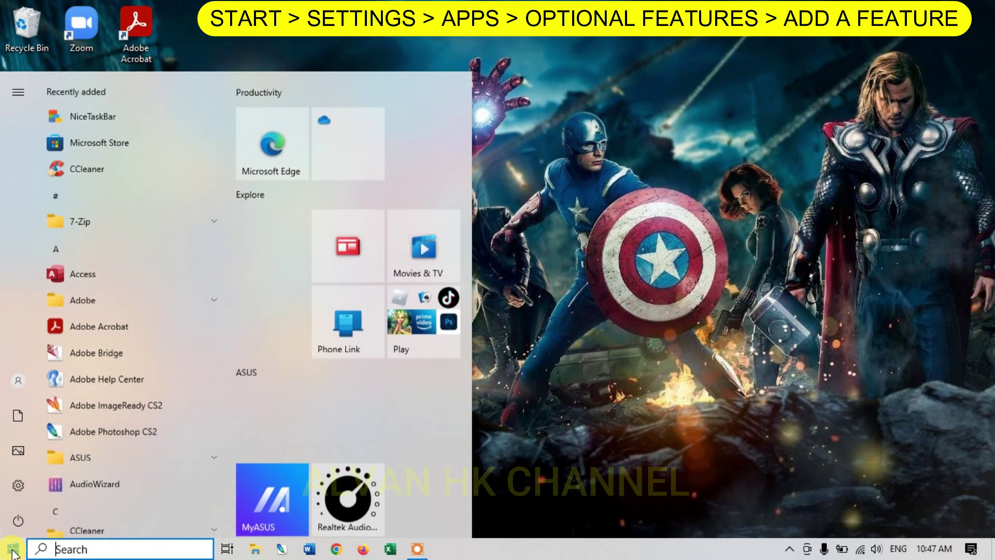
mouse_move(30, 488)
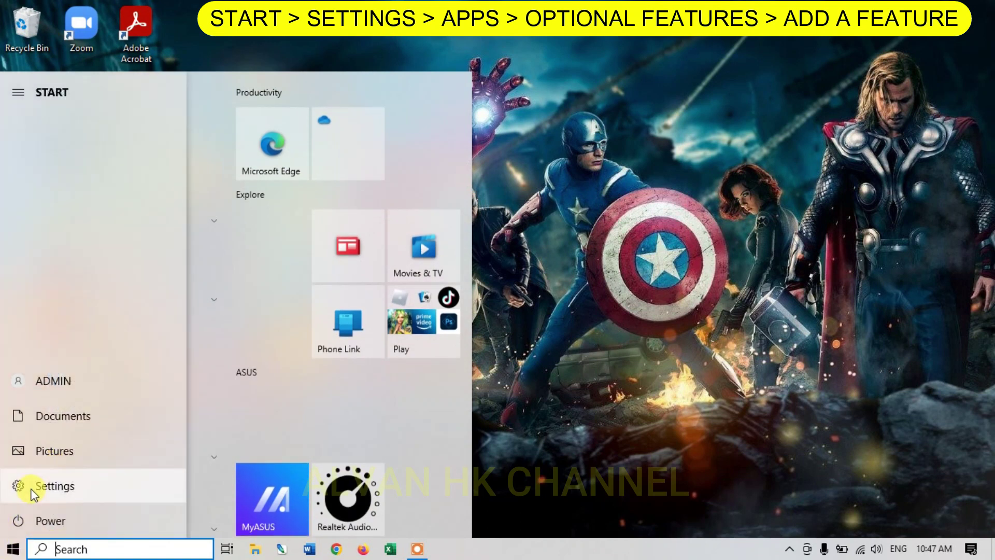
left_click(121, 481)
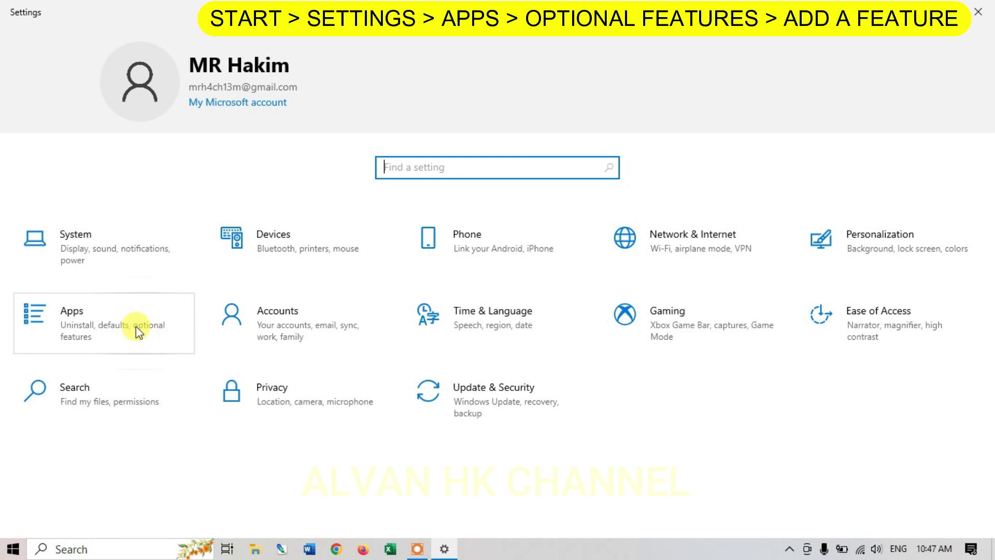
left_click(136, 328)
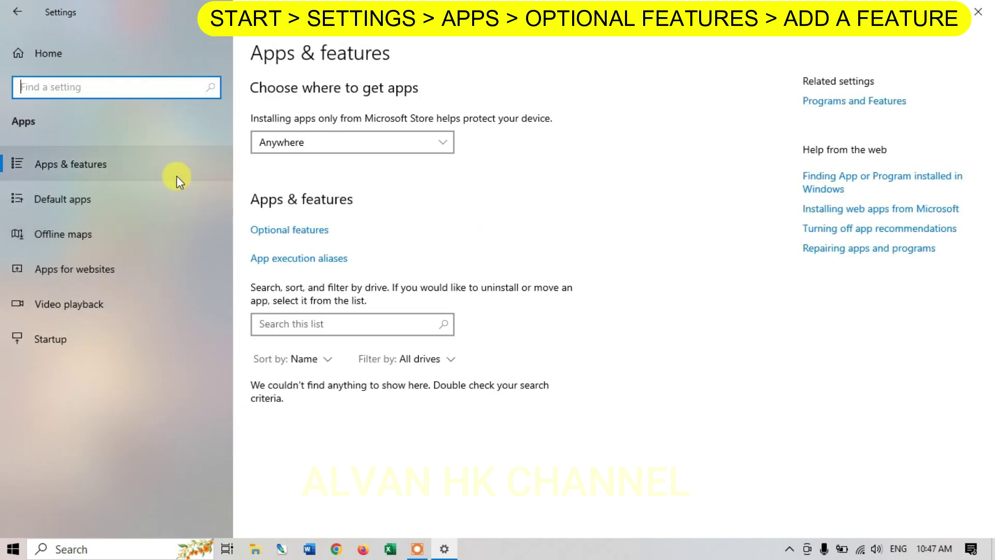
left_click(313, 236)
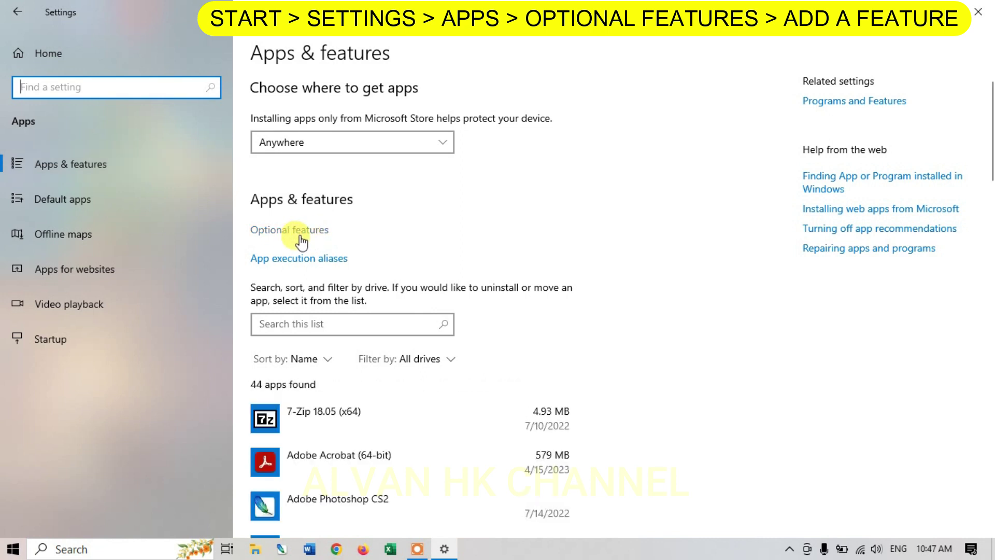
left_click(275, 236)
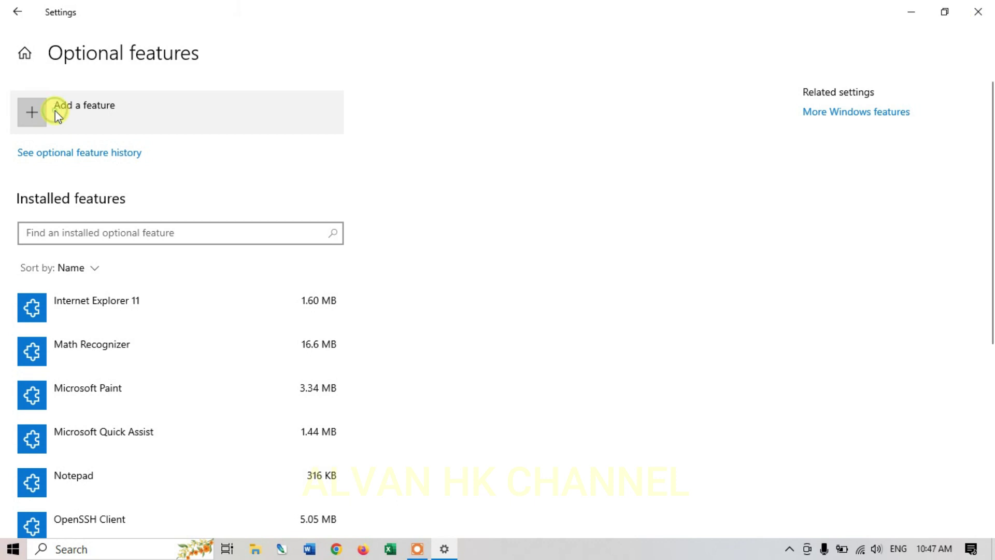
Find the Wireless Display optional feature by searching for "wirel" and install it
left_click(55, 110)
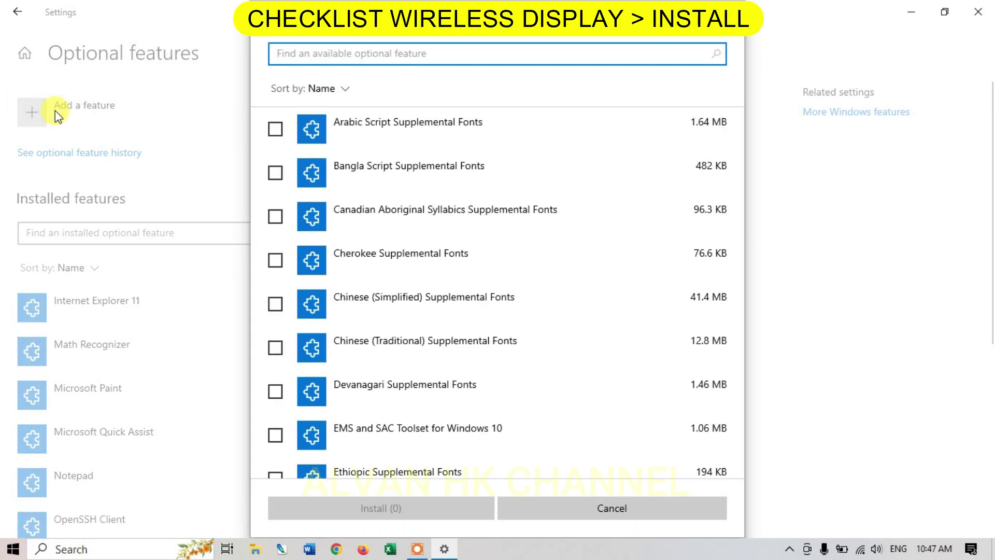
type("w")
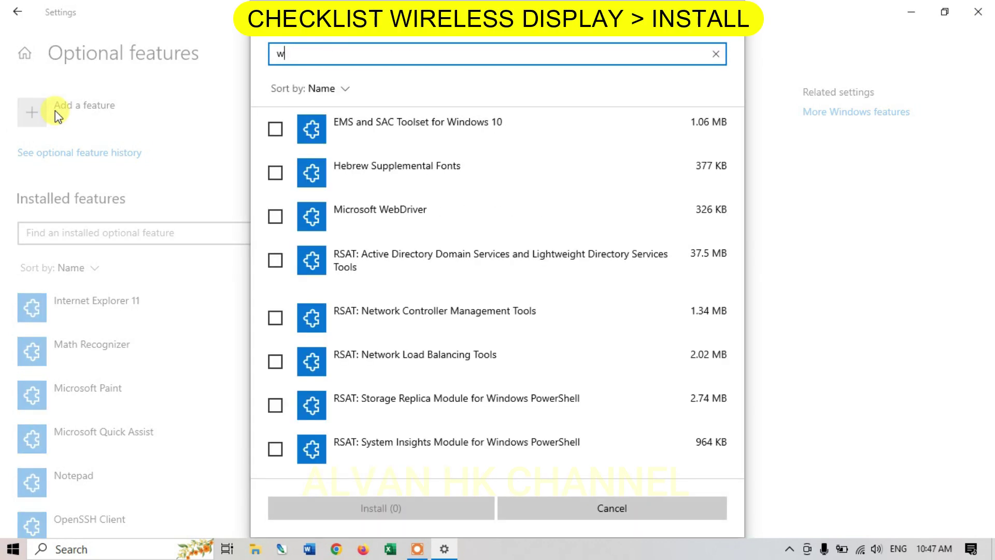
type("irel")
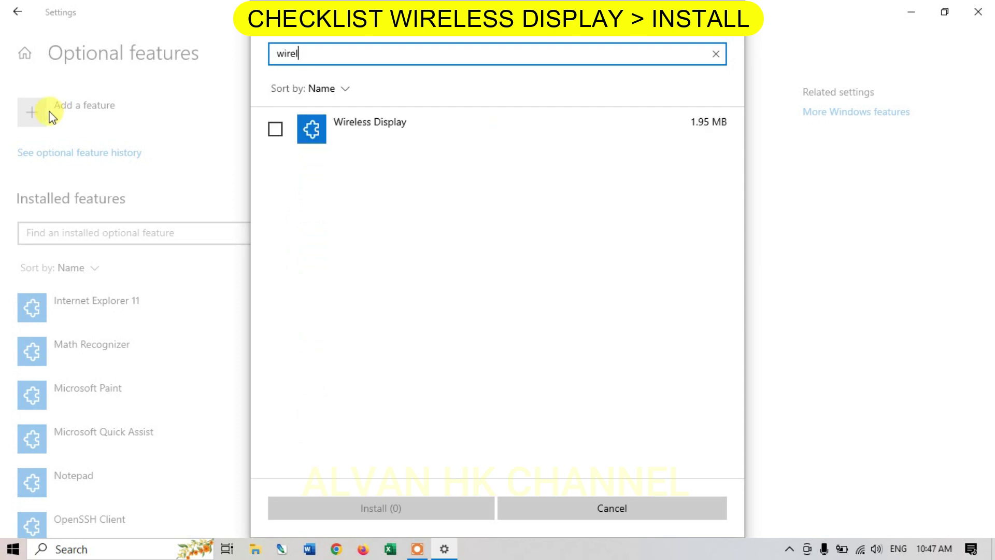
left_click(276, 128)
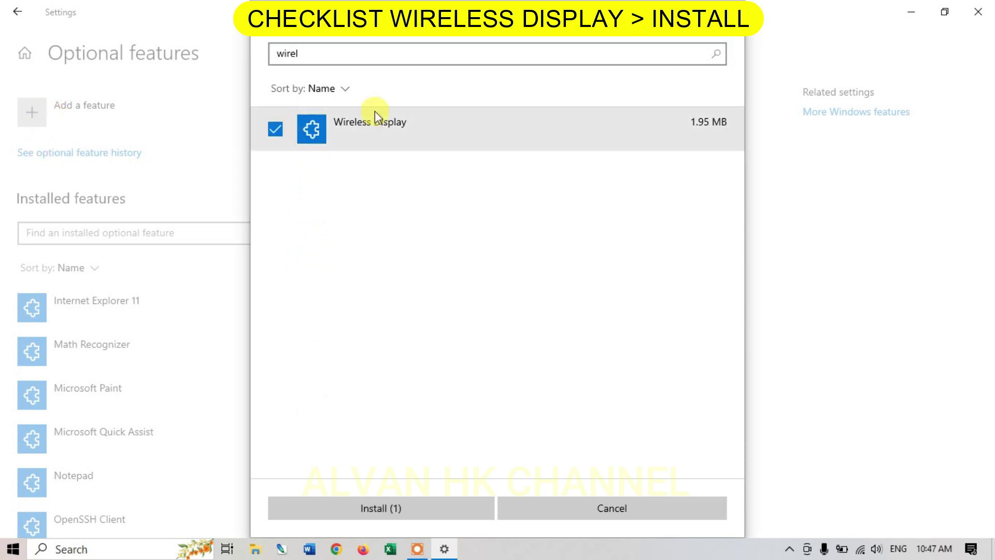
left_click(476, 505)
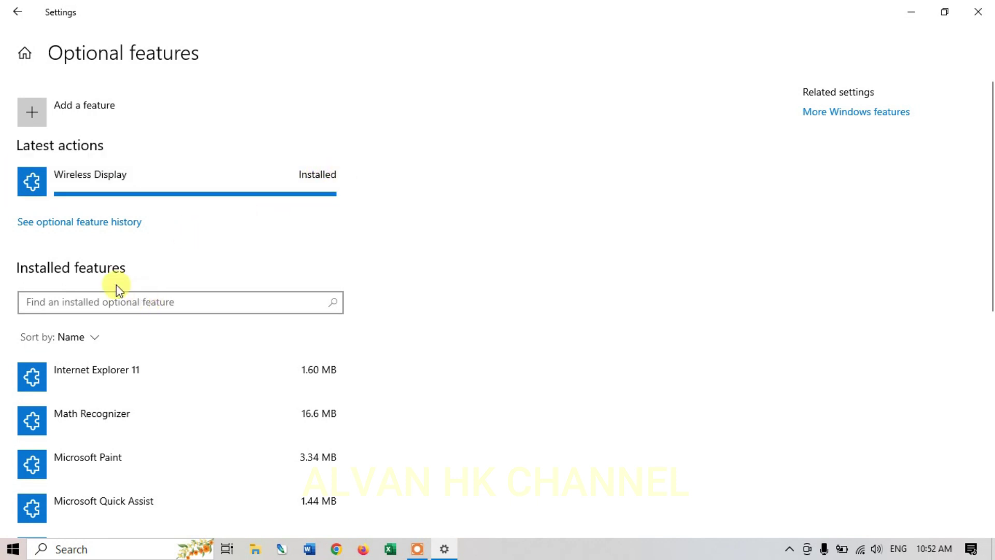
scroll(116, 284, "down", 7)
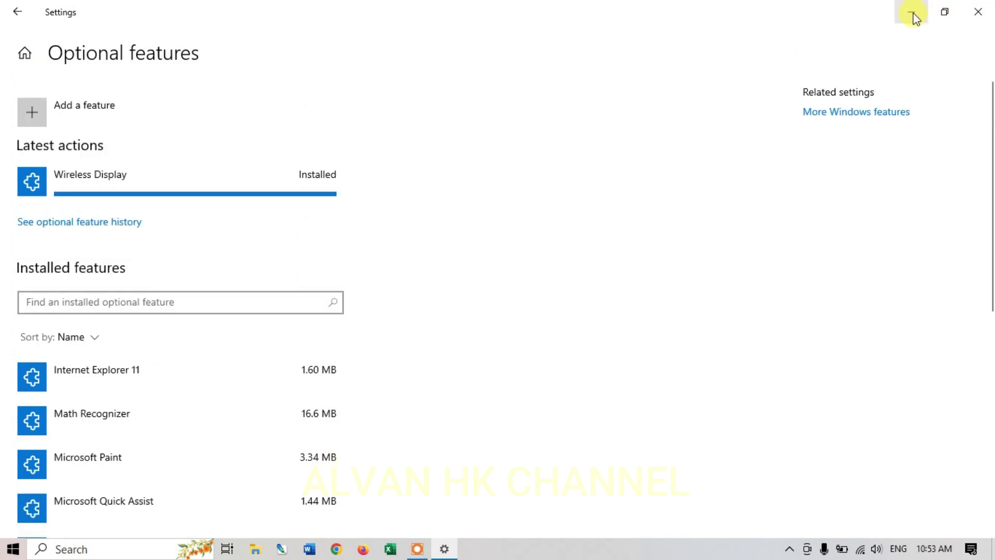
Minimize Settings and launch the recently added Connect app
left_click(914, 15)
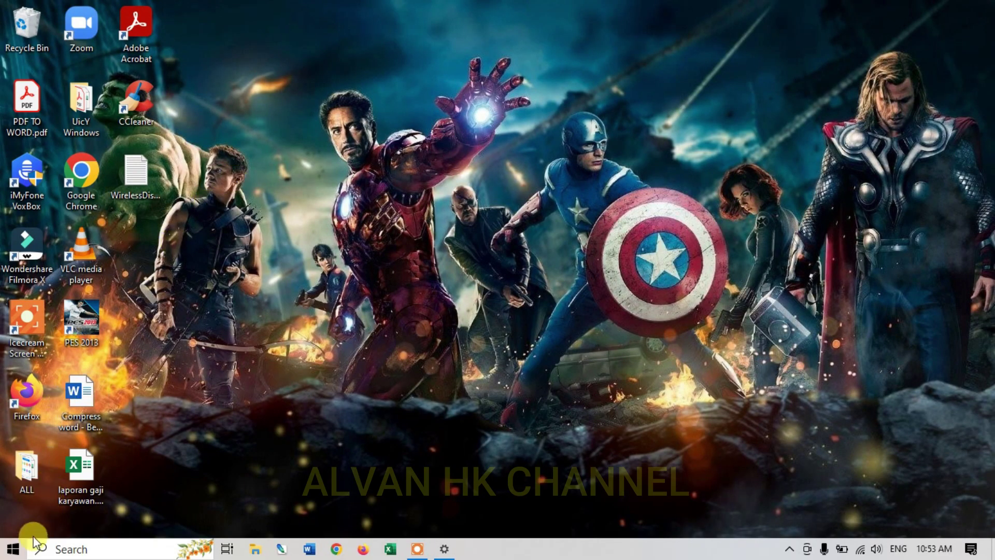
left_click(11, 552)
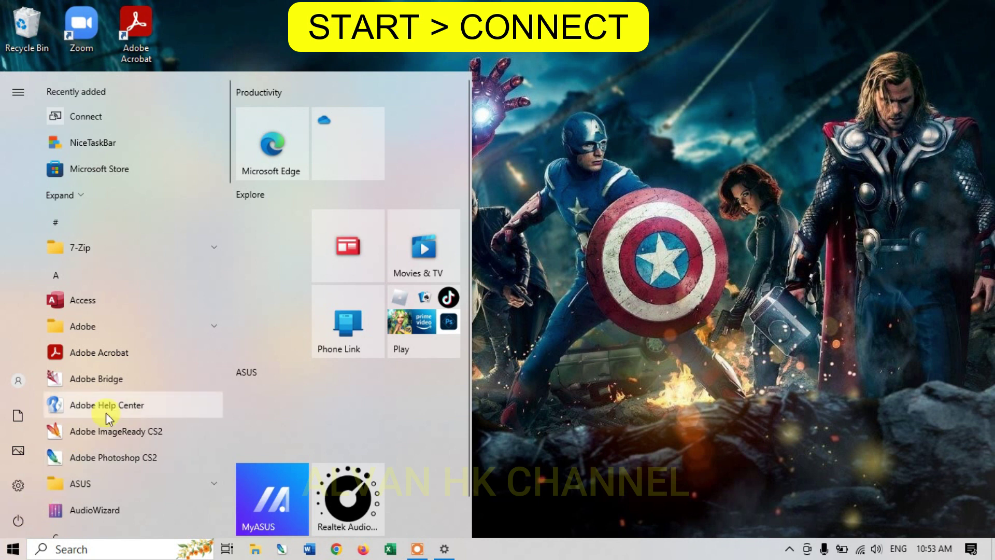
scroll(106, 412, "down", 2)
scroll(105, 412, "up", 2)
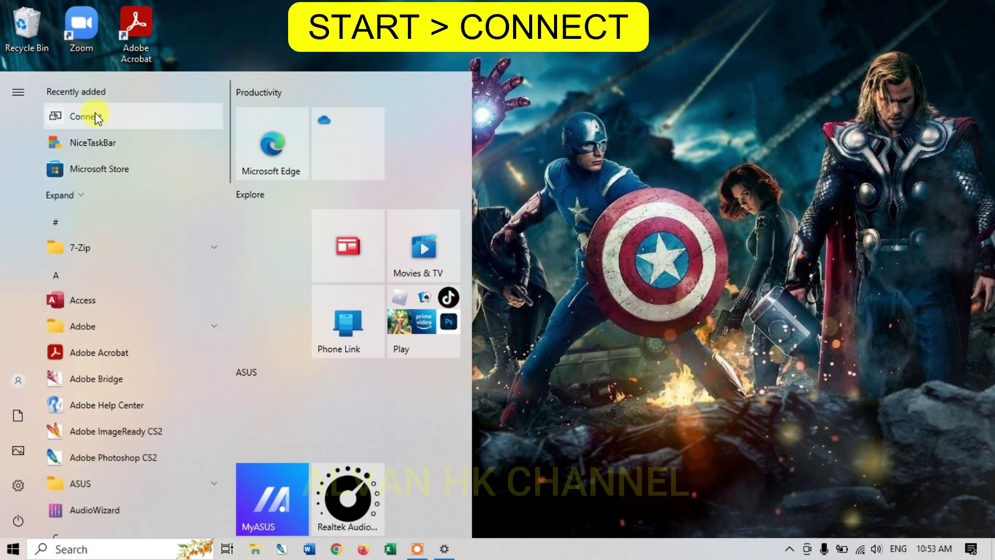
left_click(136, 115)
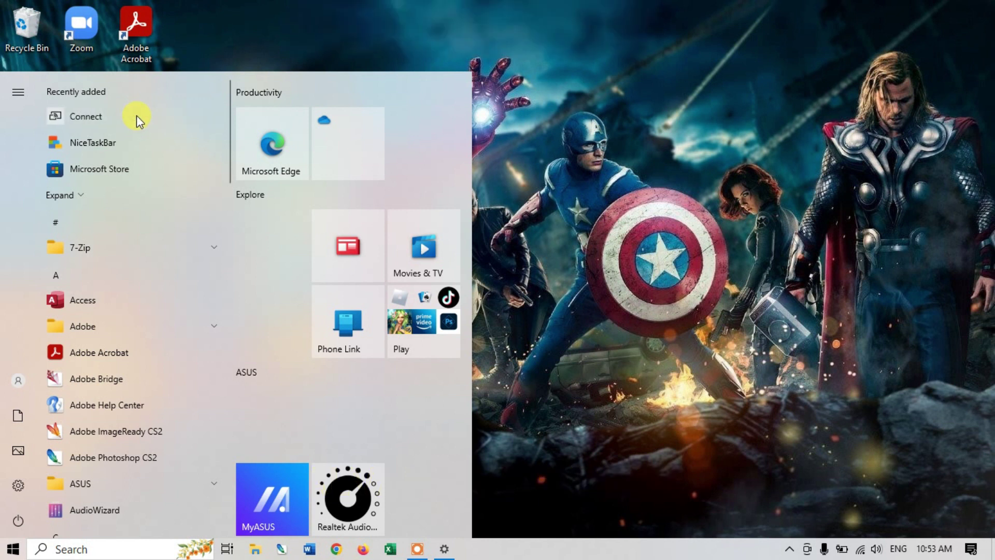